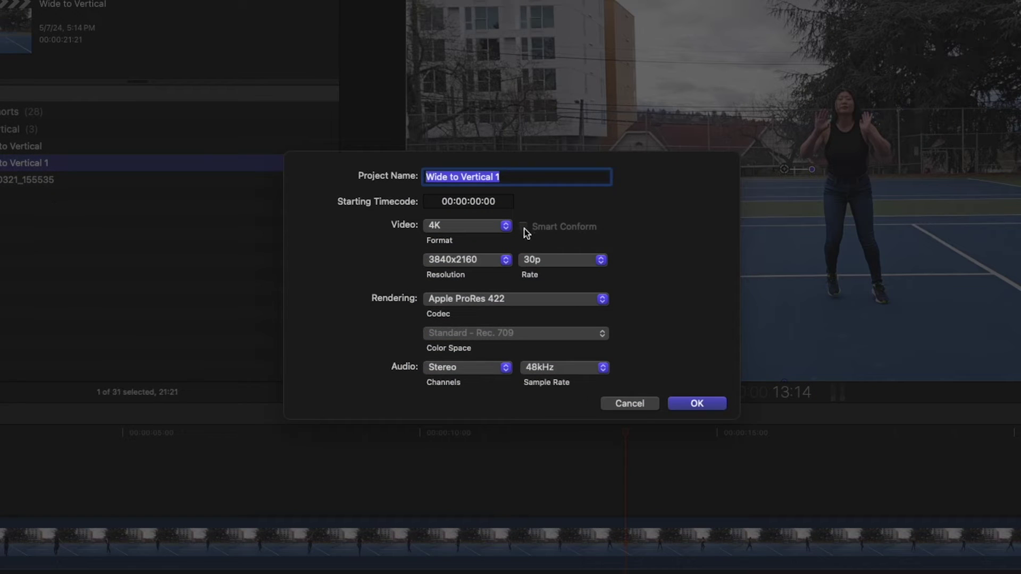
- Duplicate the project with the video format set to Vertical and a resolution of 2160x3840
left_click(472, 225)
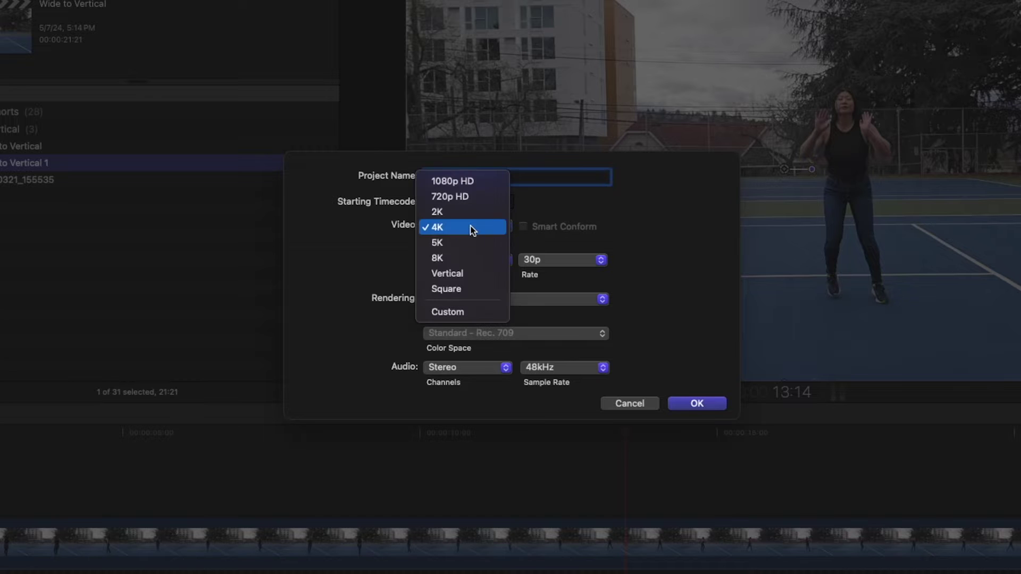
left_click(477, 277)
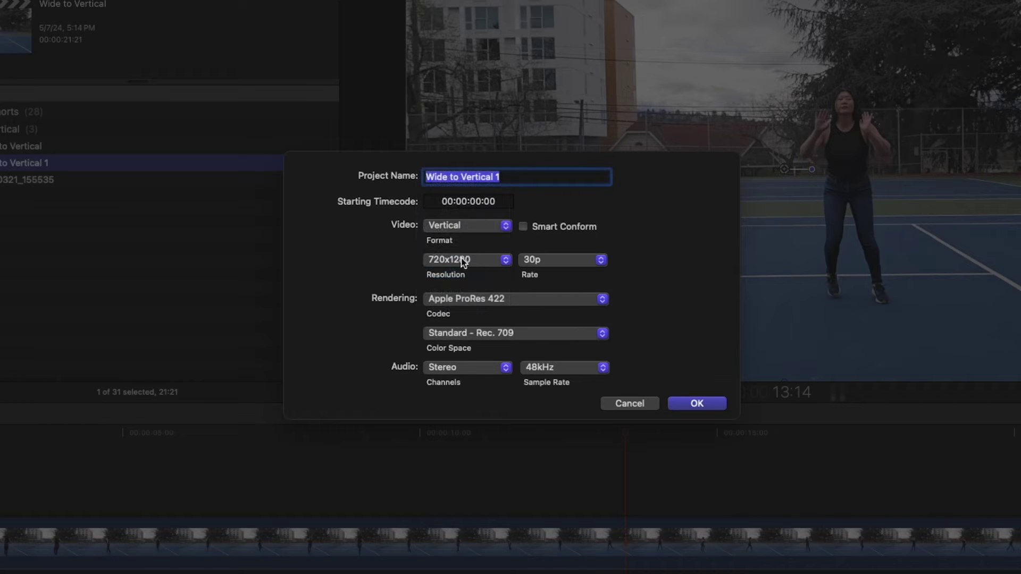
left_click(468, 259)
left_click(456, 291)
left_click(702, 404)
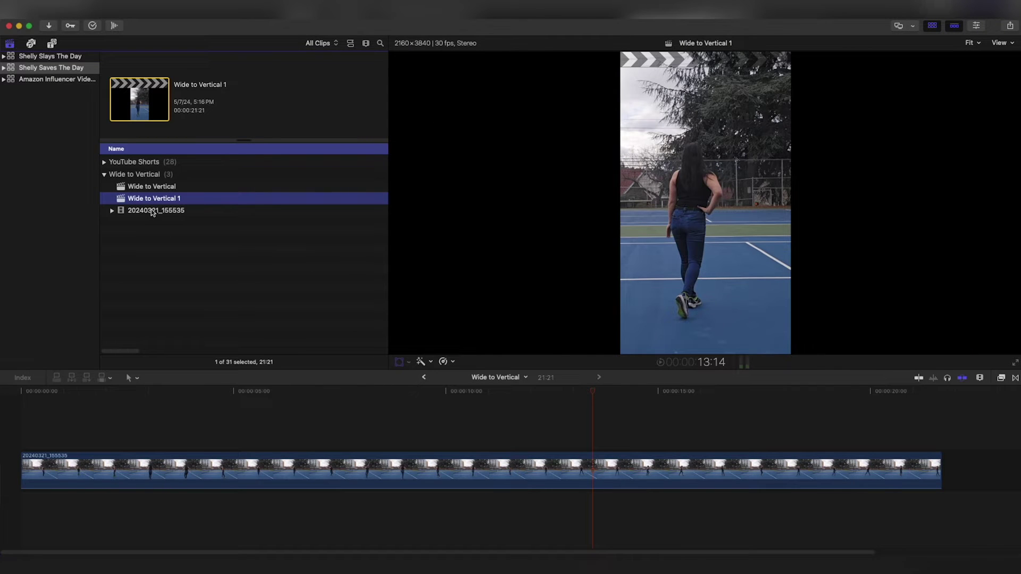
- Open the Wide to Vertical 1 project and scrub through its timeline to check the vertical framing
double_click(155, 202)
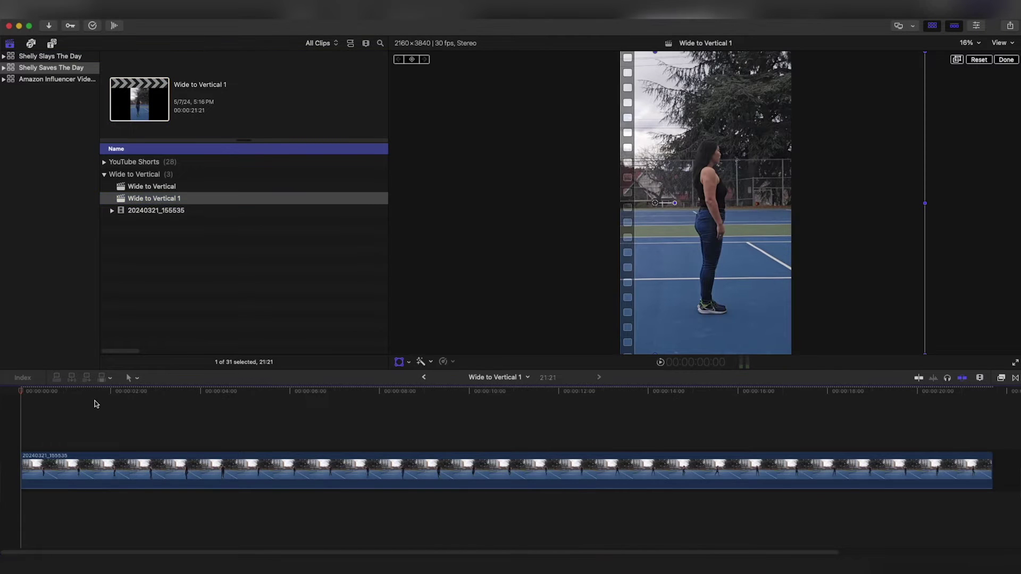
left_click_drag(21, 392, 676, 414)
left_click(155, 187)
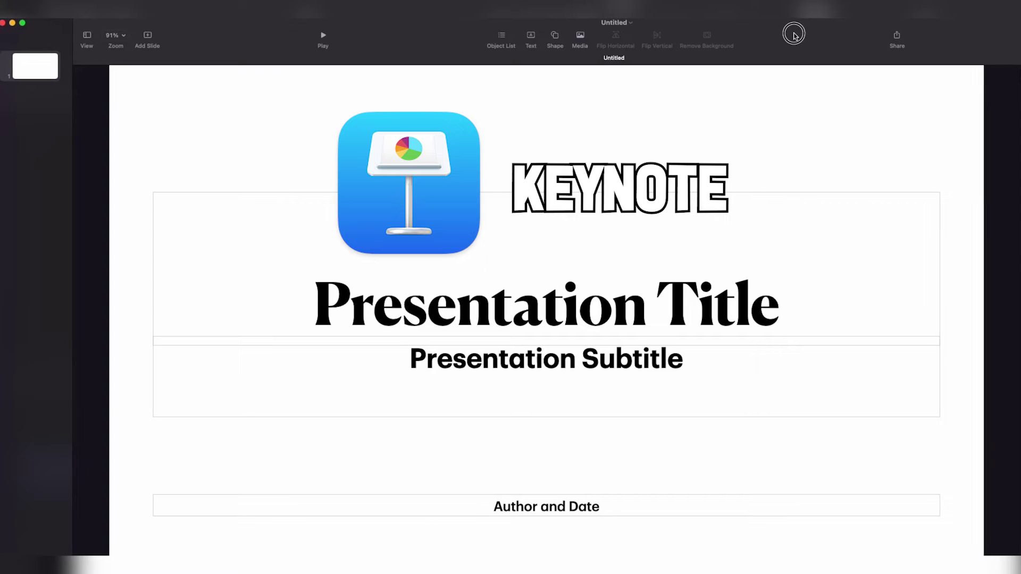
- In Keynote, delete all placeholders from the title slide and set a custom slide size of 1080 x 1920 pts
key("super+a")
key("Delete")
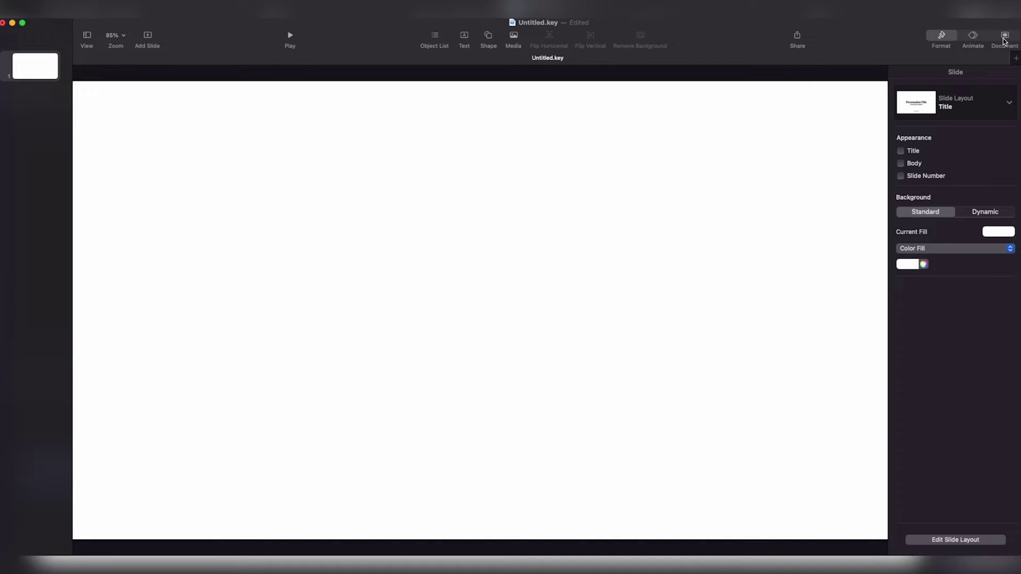
left_click(1004, 37)
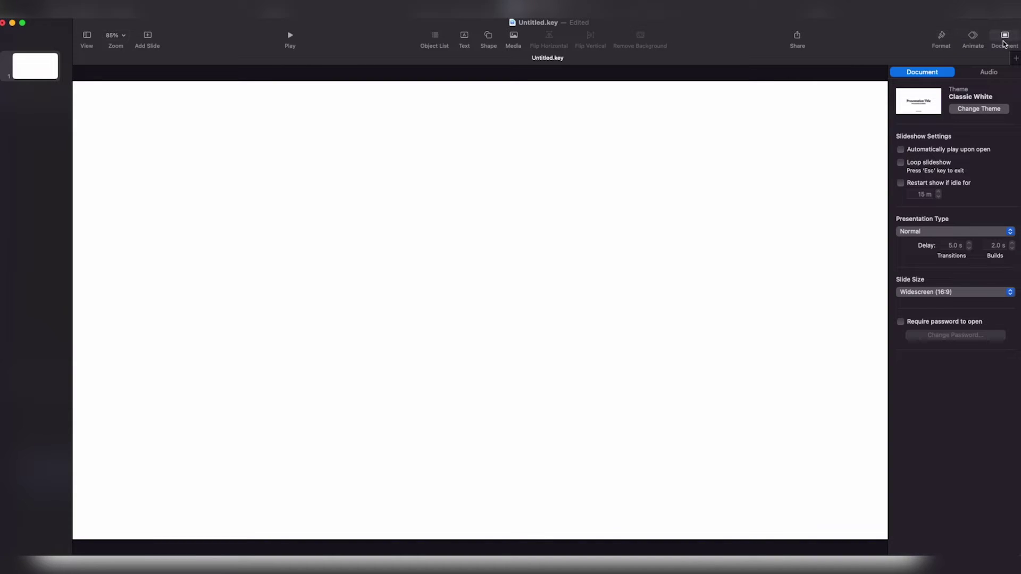
left_click(955, 293)
left_click(953, 301)
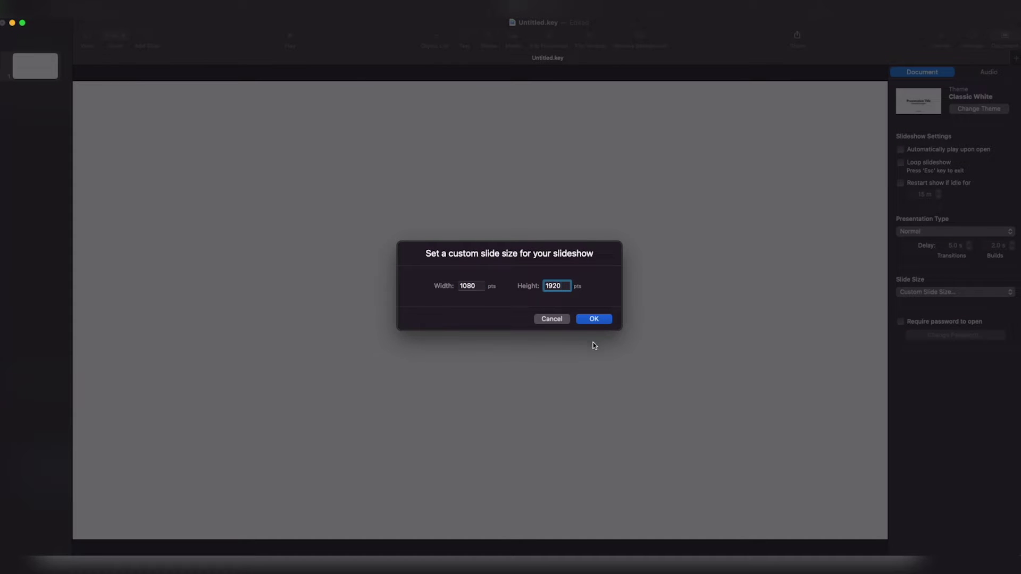
left_click(611, 320)
- Insert the video file 20240321_155535.MP4 at the centre of the blank vertical slide
left_click(118, 38)
left_click(124, 63)
left_click(126, 36)
left_click(120, 51)
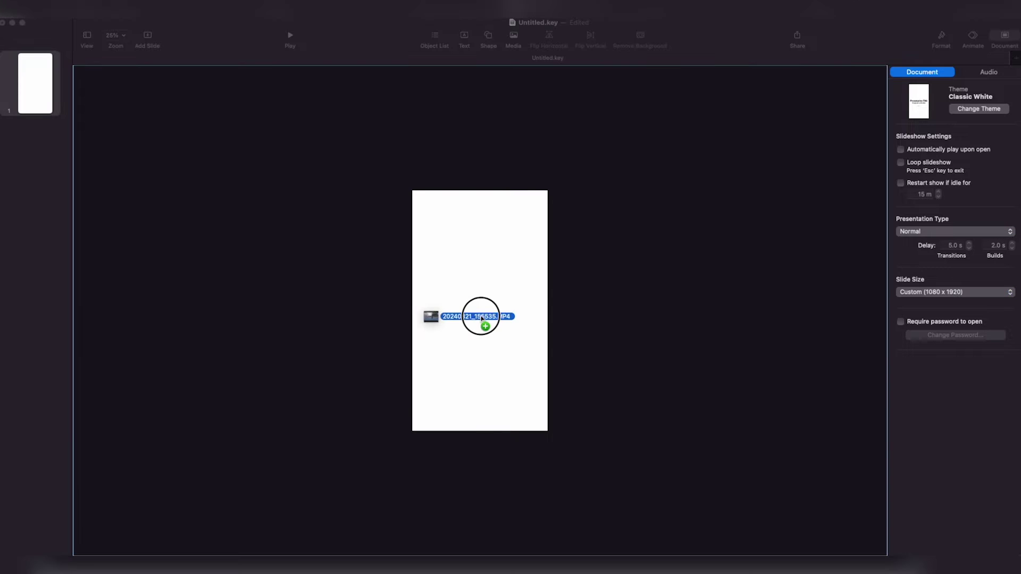
left_click_drag(480, 317, 481, 318)
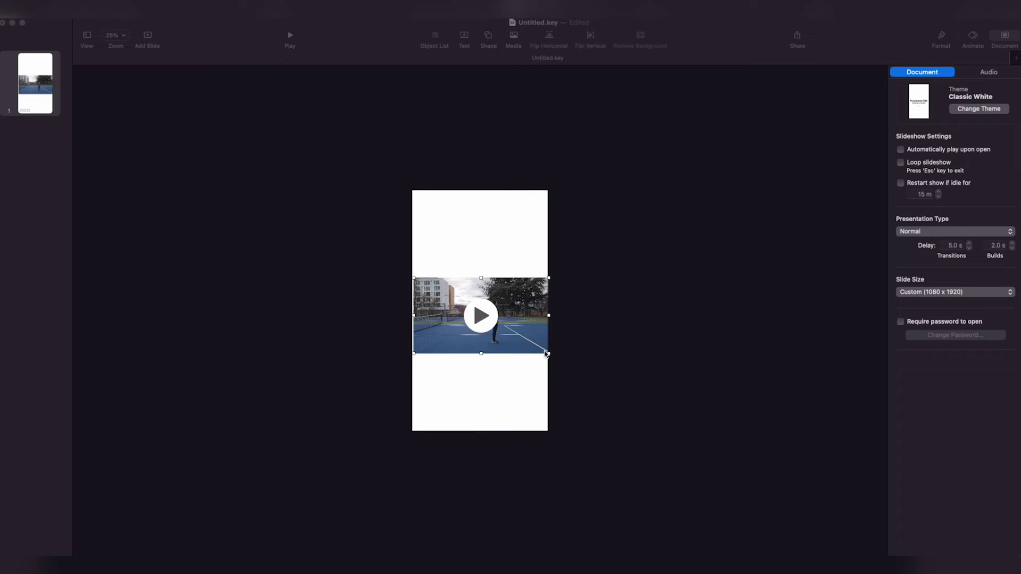
- Enlarge the video to cover the slide's full height and shift it so the woman is within the frame
left_click(591, 380)
left_click_drag(549, 353, 620, 346)
left_click_drag(676, 409, 726, 454)
left_click_drag(680, 382, 624, 381)
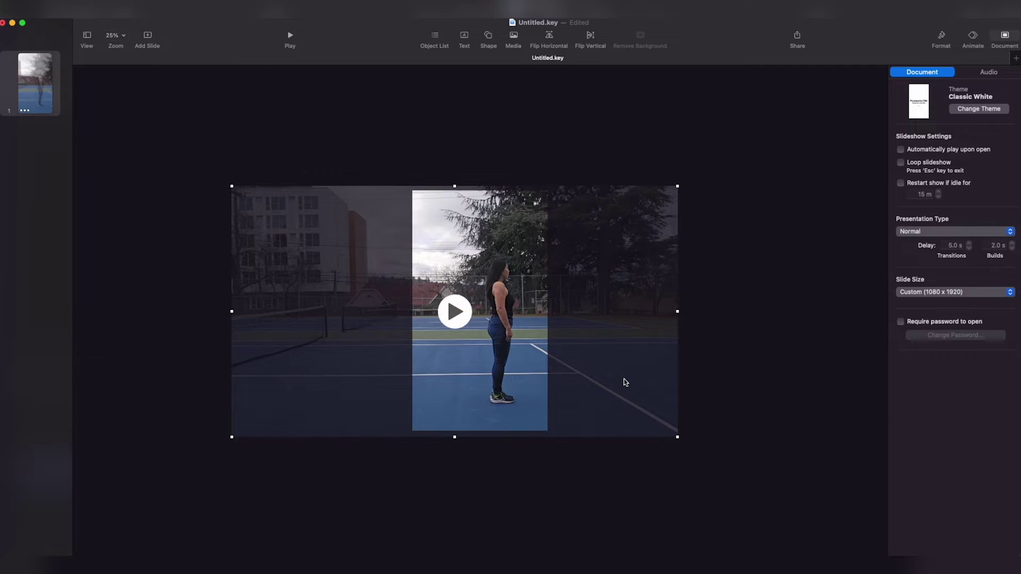
left_click(456, 313)
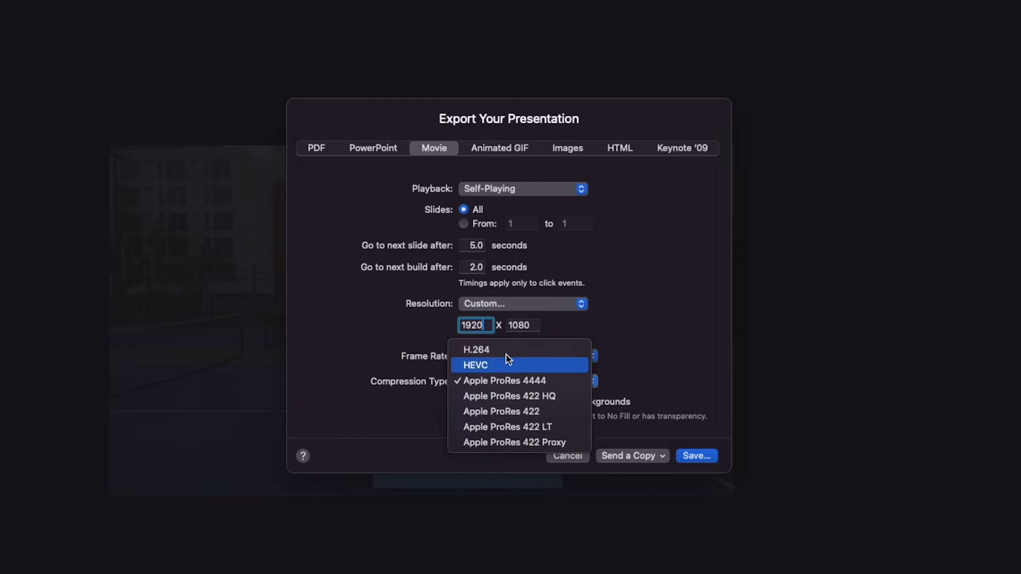
- Export the presentation as a self-playing movie with H.264 compression and 0.0 seconds before the next slide
left_click(505, 351)
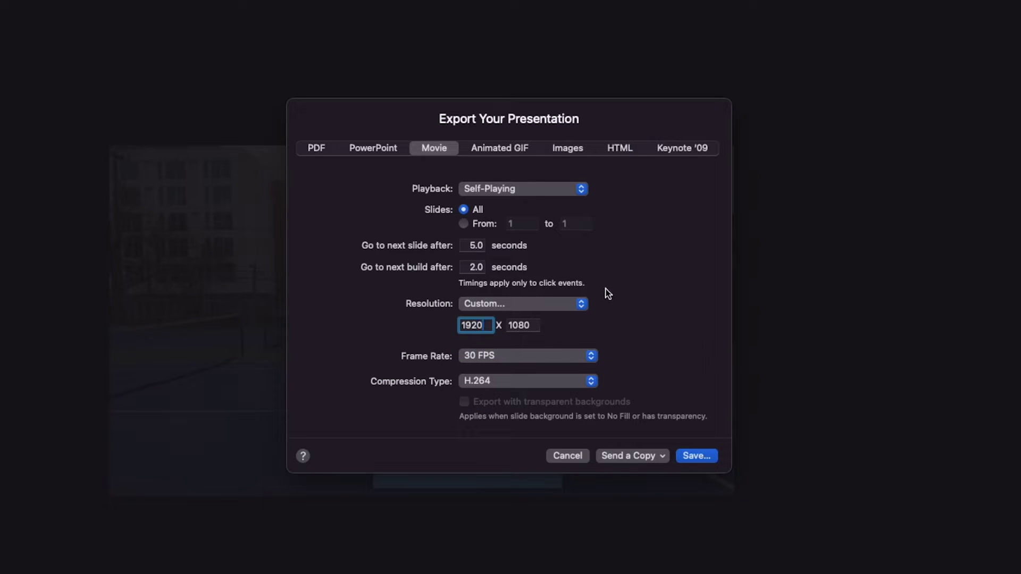
double_click(485, 246)
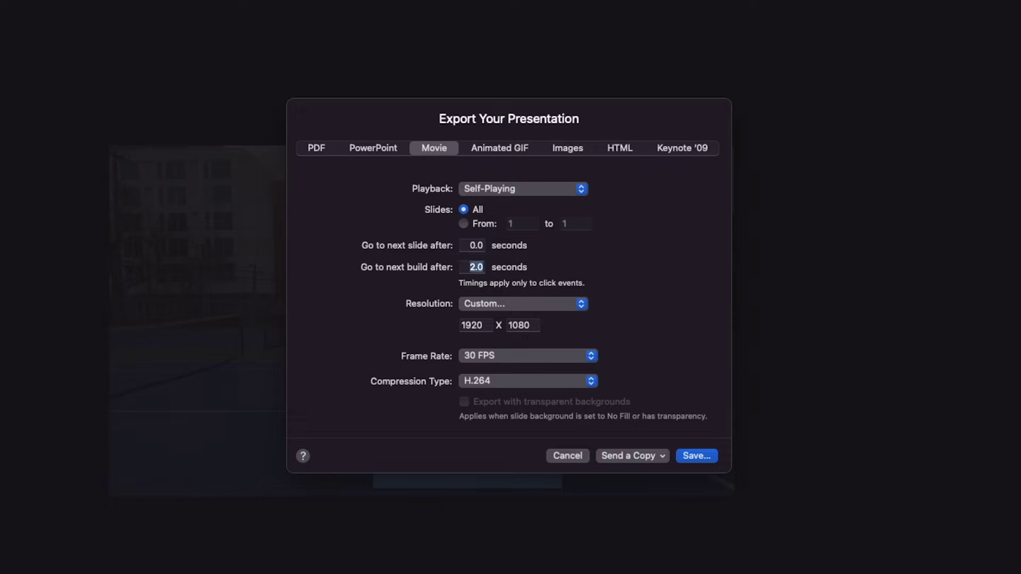
left_click(700, 460)
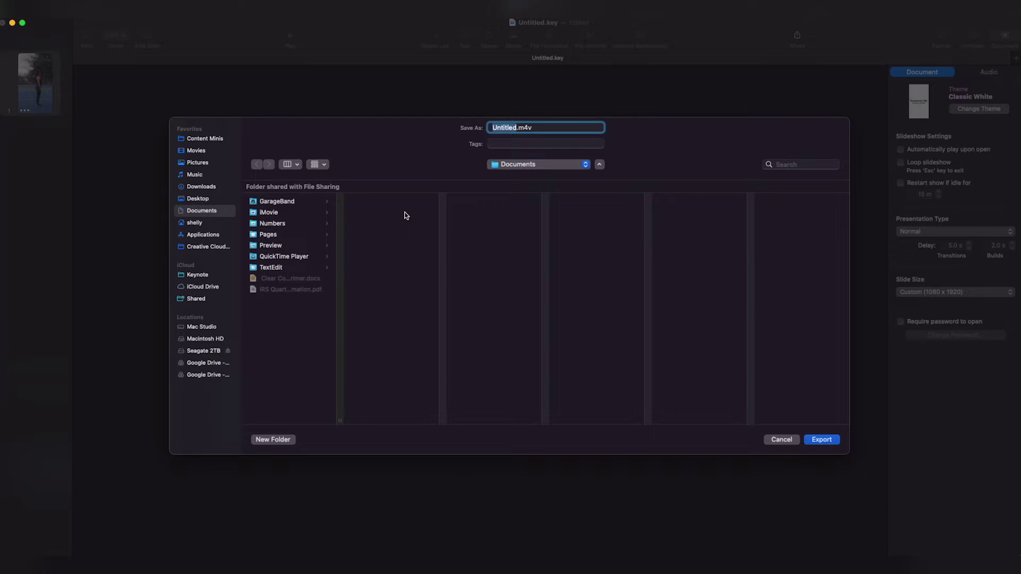
key("Return")
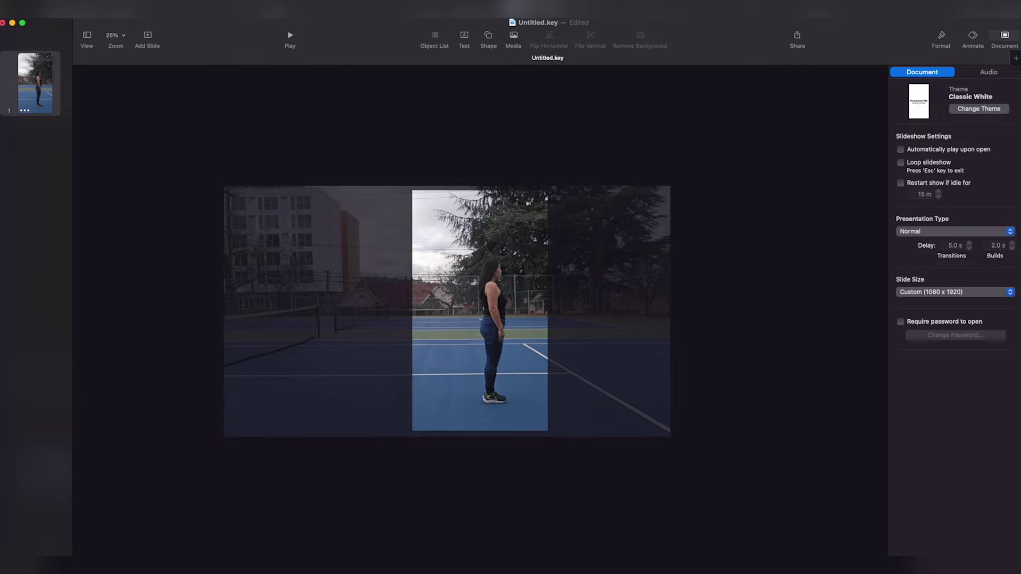
key("super+Tab")
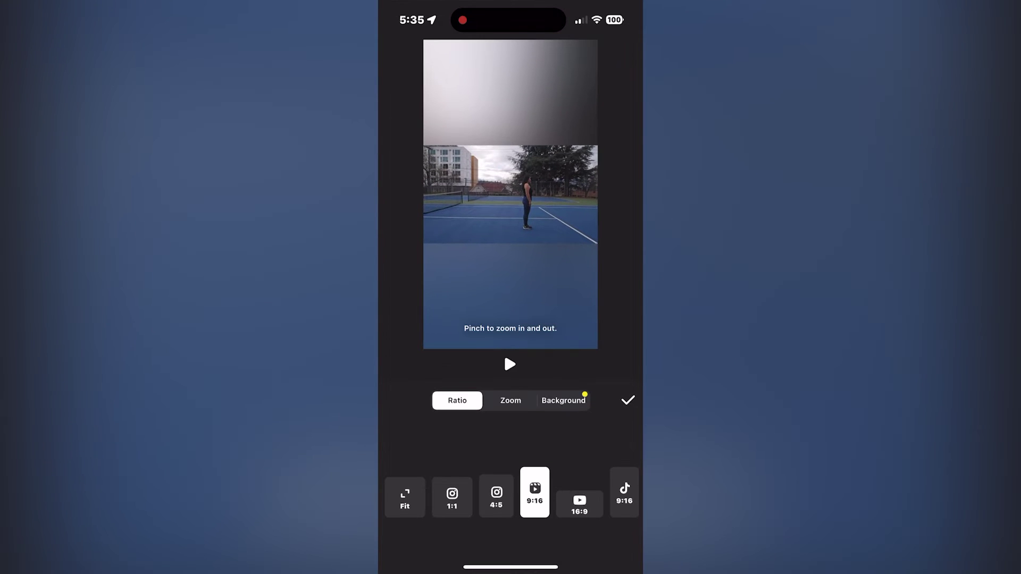
- Try the lighter blur levels for the canvas background, ending on the strongest blur
left_click(563, 400)
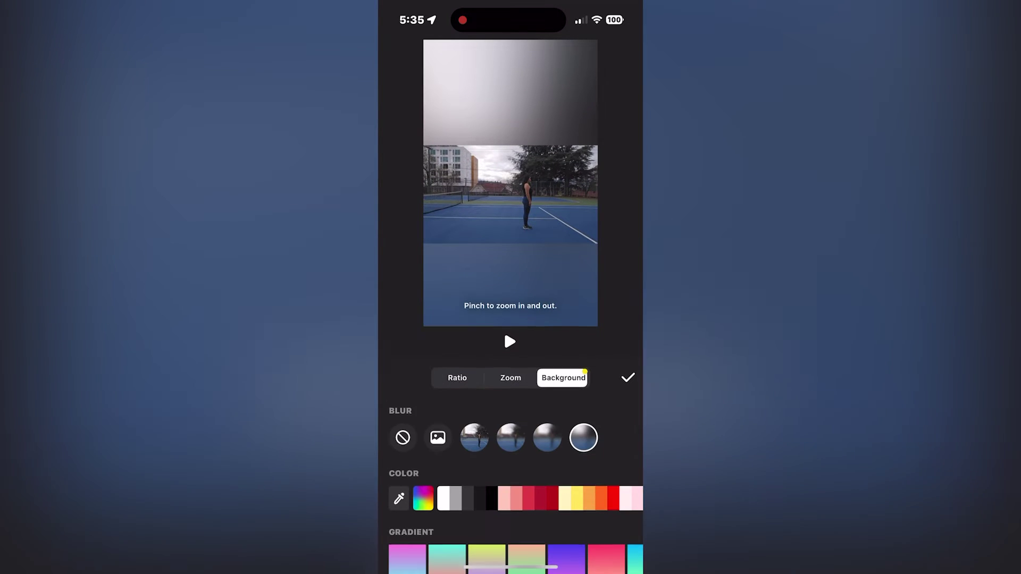
left_click(546, 437)
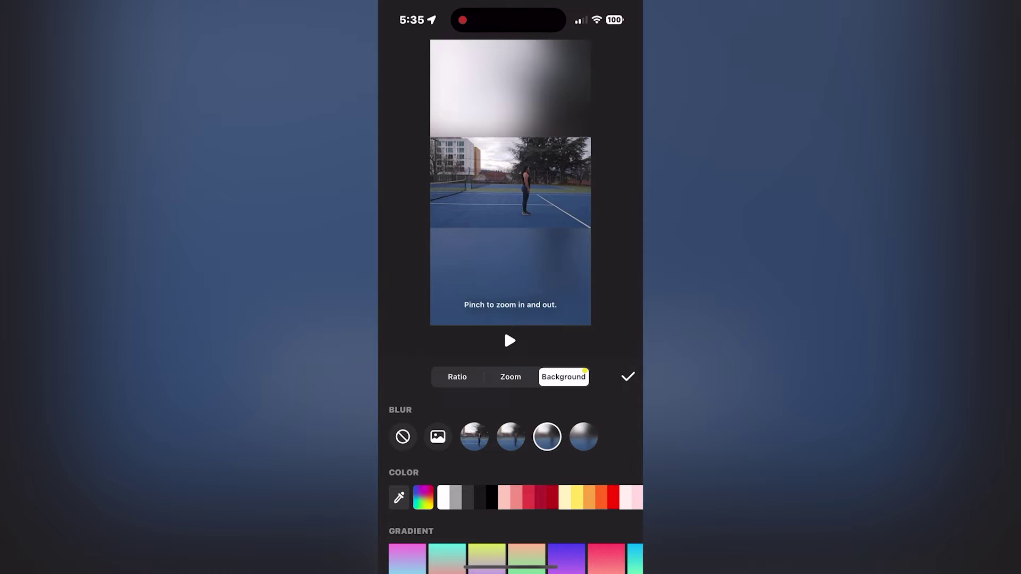
left_click(510, 437)
left_click(474, 436)
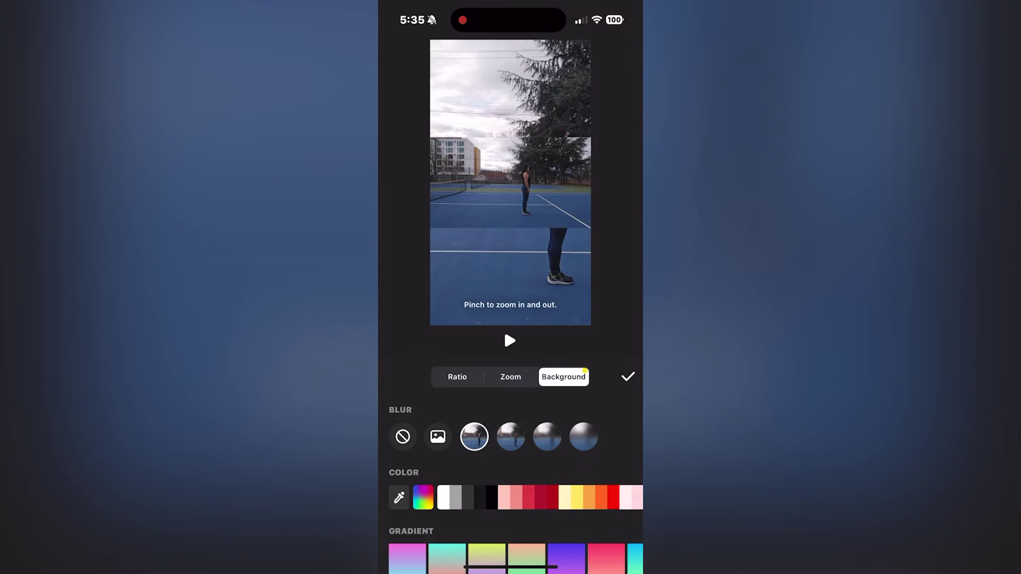
left_click(583, 436)
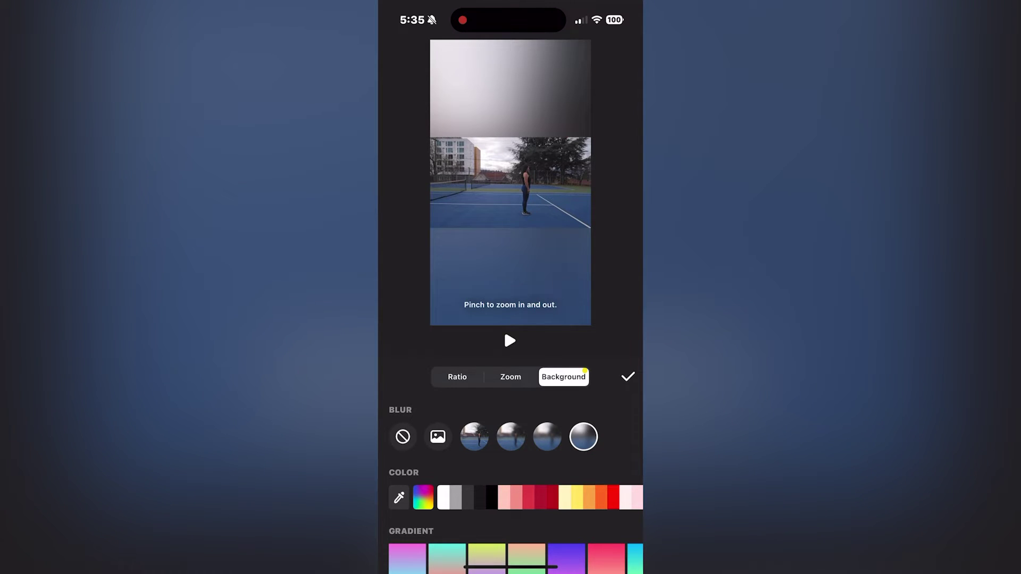
- Zoom the video in slightly within the 9:16 canvas and apply the canvas settings
left_click(510, 377)
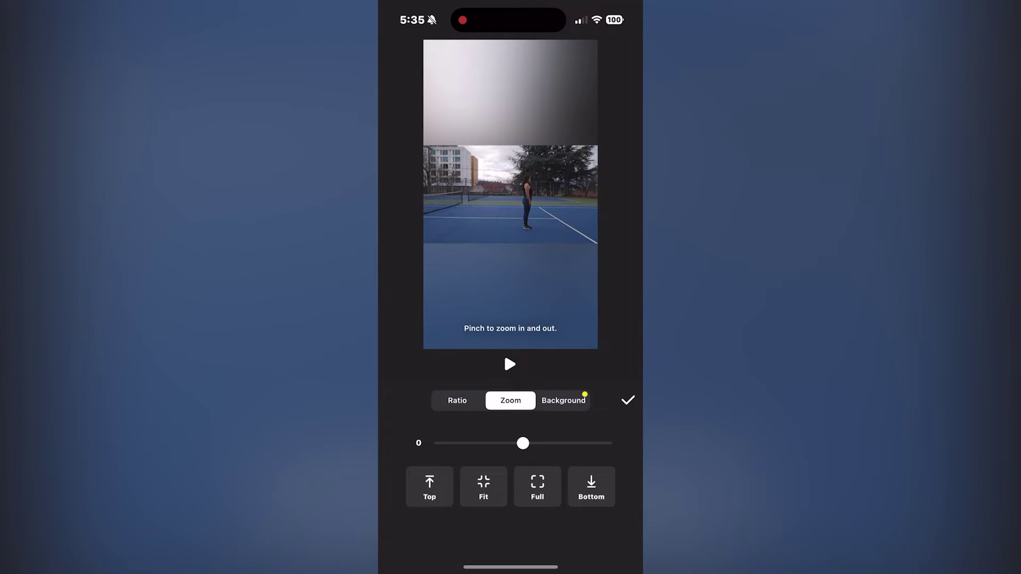
scroll(510, 194, "up", 1)
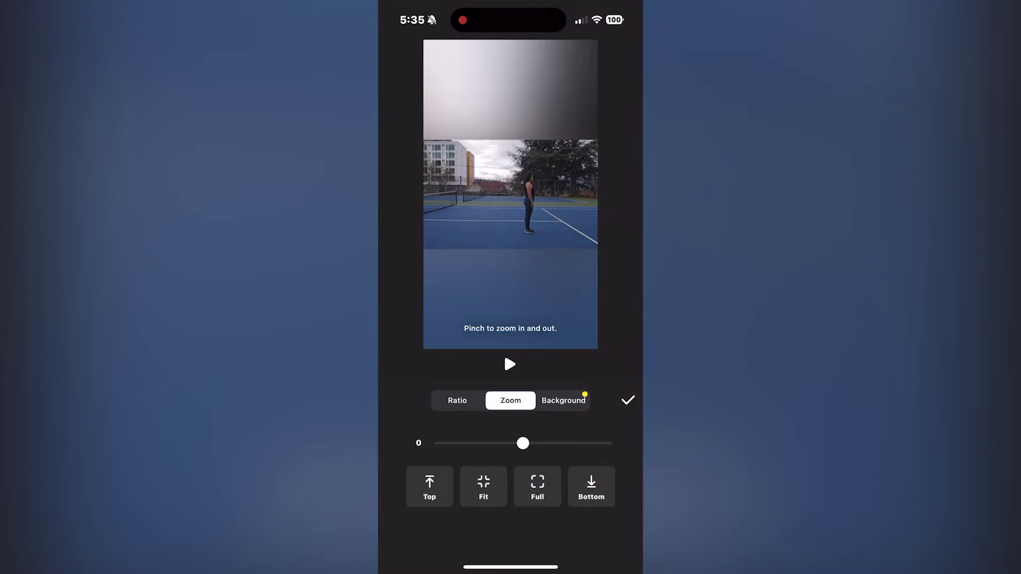
left_click(628, 400)
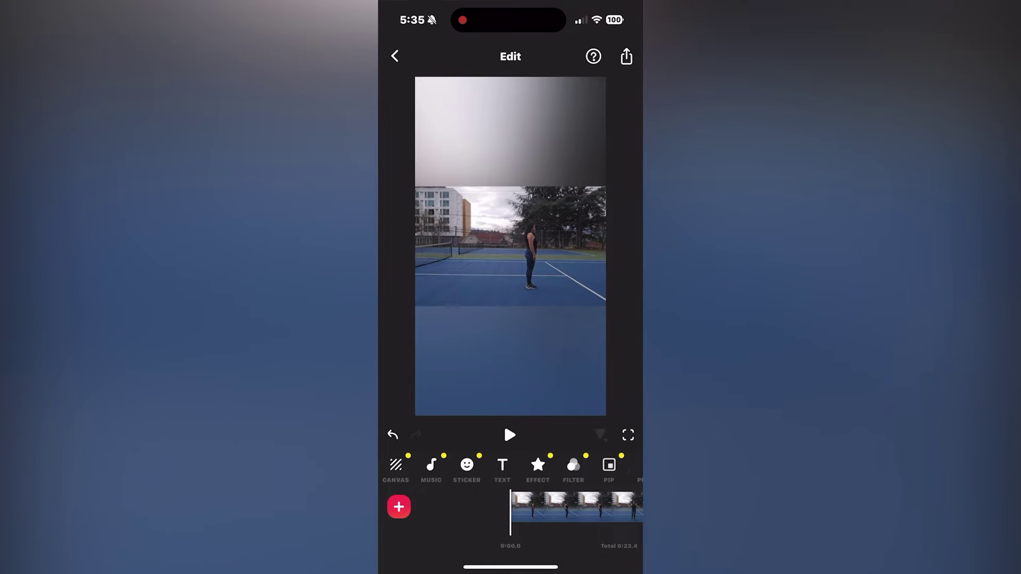
- Enlarge the clip further and shift it to centre the woman in the frame, and open the export options
left_click(554, 507)
scroll(510, 246, "up", 5)
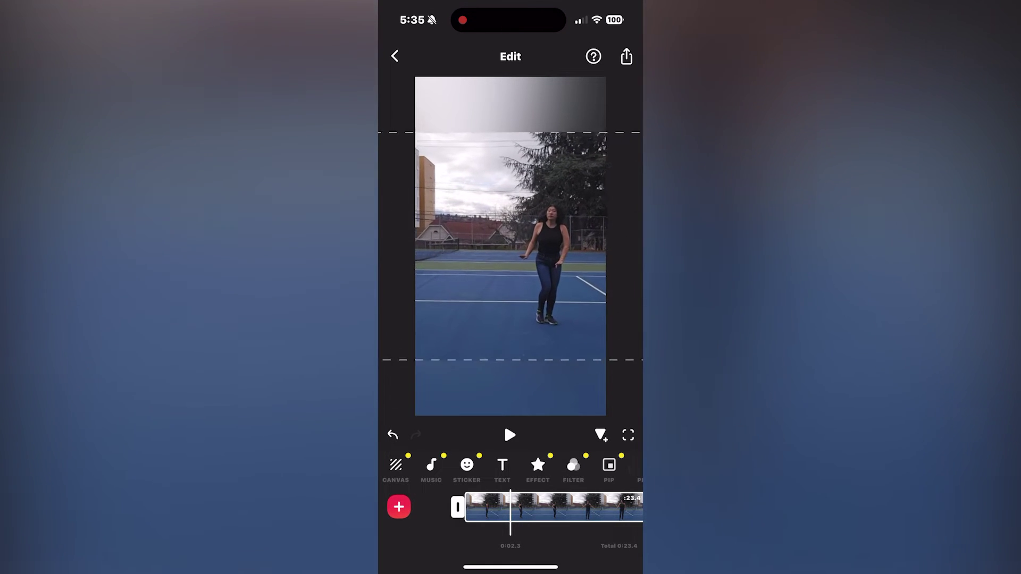
left_click_drag(511, 356, 510, 370)
left_click_drag(556, 246, 506, 246)
left_click_drag(601, 507, 422, 506)
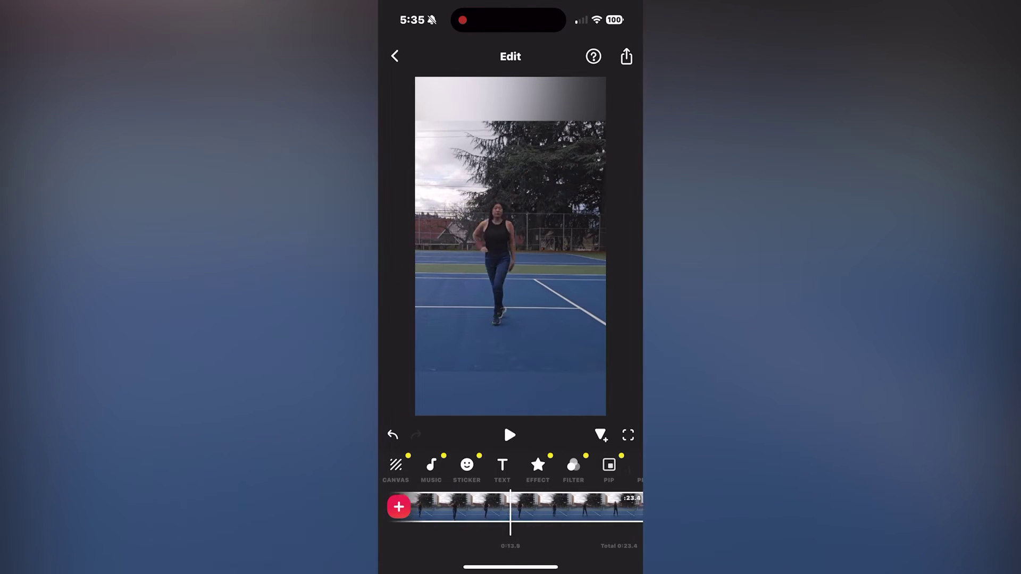
left_click(626, 55)
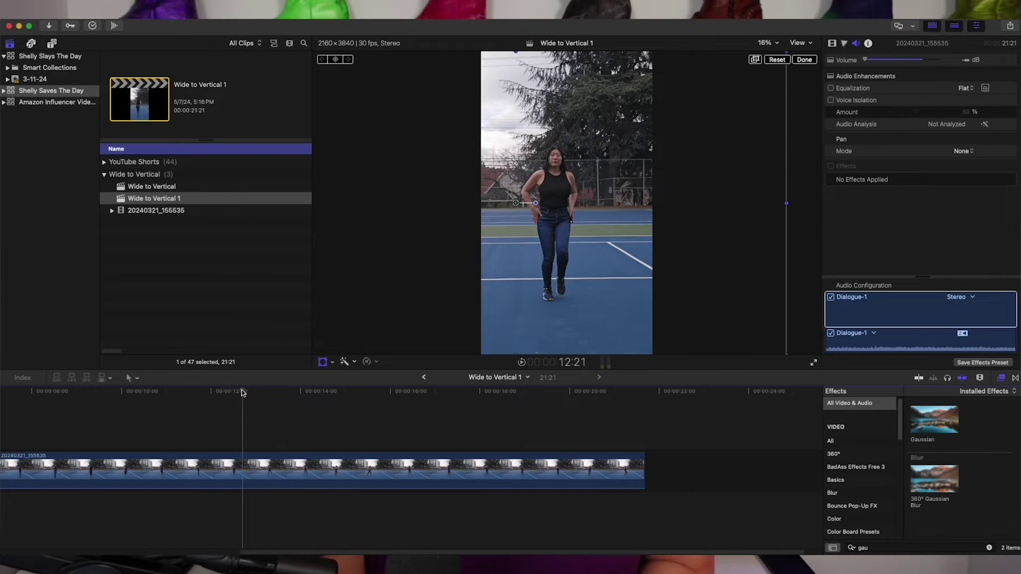
- In Final Cut Pro, split the Wide to Vertical 1 clip at 14:00 and select the second part
left_click_drag(244, 396, 303, 405)
key("super+b")
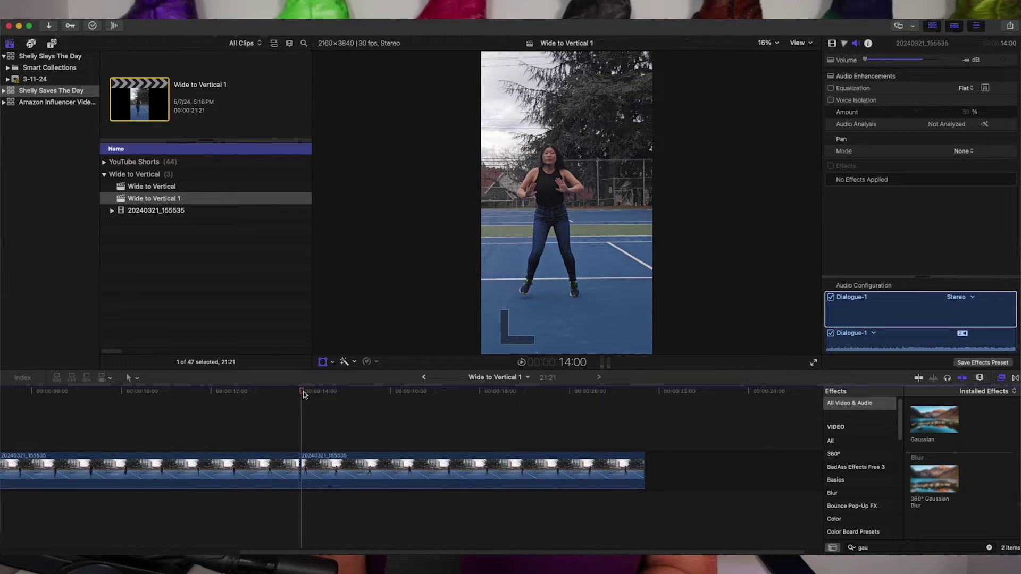
left_click(341, 470)
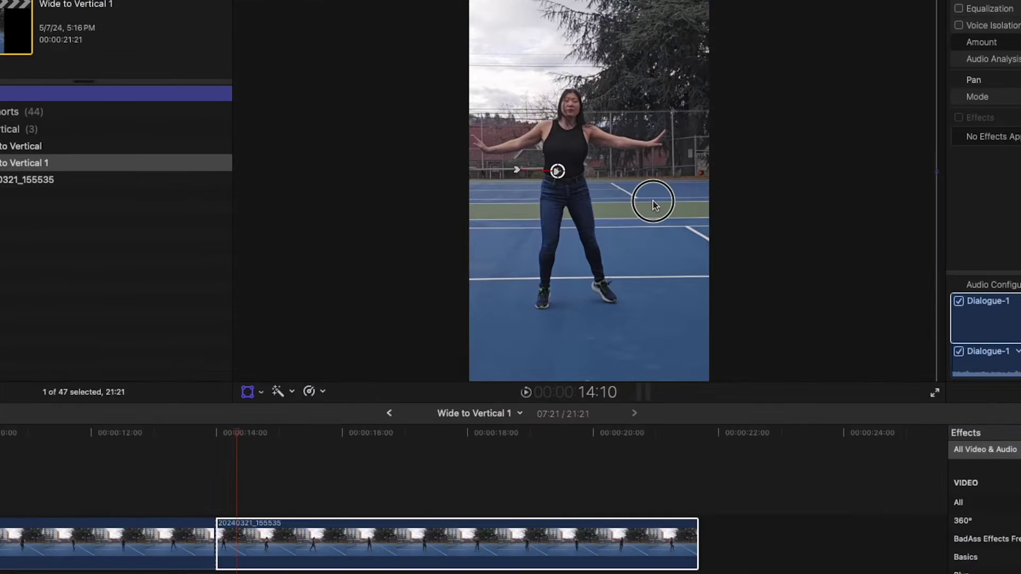
- Keyframe the second clip's position, moving it rightward between about 14:10 and 16:22 to follow the dancer
left_click_drag(612, 225, 709, 199)
key("space")
key("space")
key("space")
key("space")
key("space")
key("Right")
key("space")
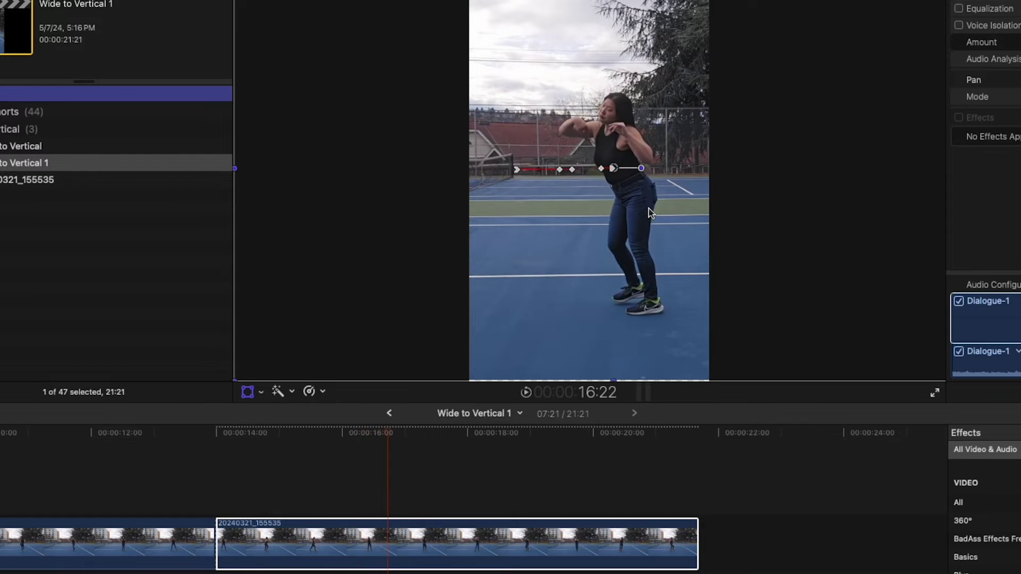
- Shift the second clip back leftward at points after 16:22 to recentre the dancer
key("space")
key("space")
left_click_drag(646, 210, 590, 215)
key("space")
key("space")
key("space")
key("space")
key("space")
key("space")
- Play back the second clip from around the split to check the keyframed movement
left_click(196, 444)
key("space")
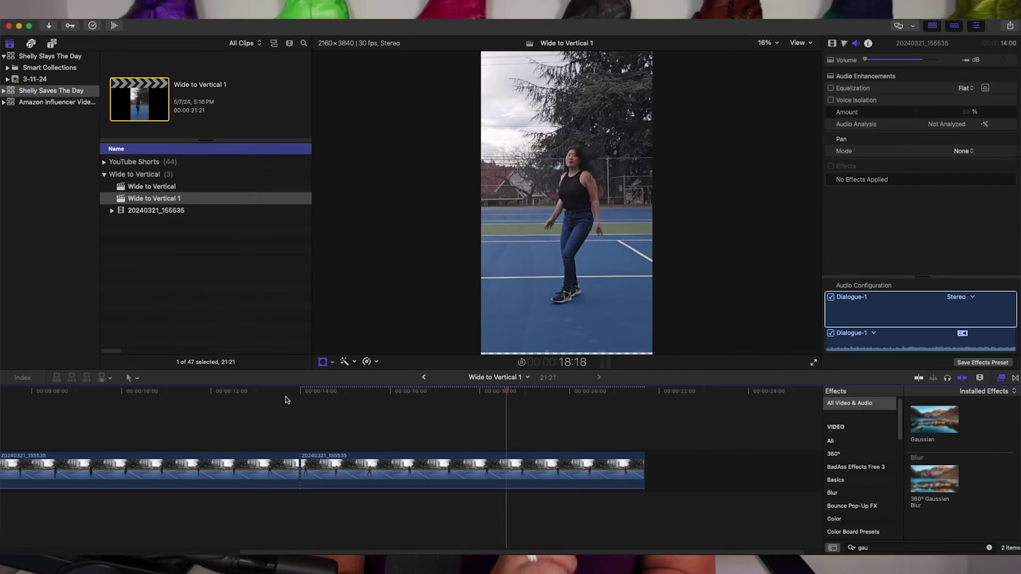
key("space")
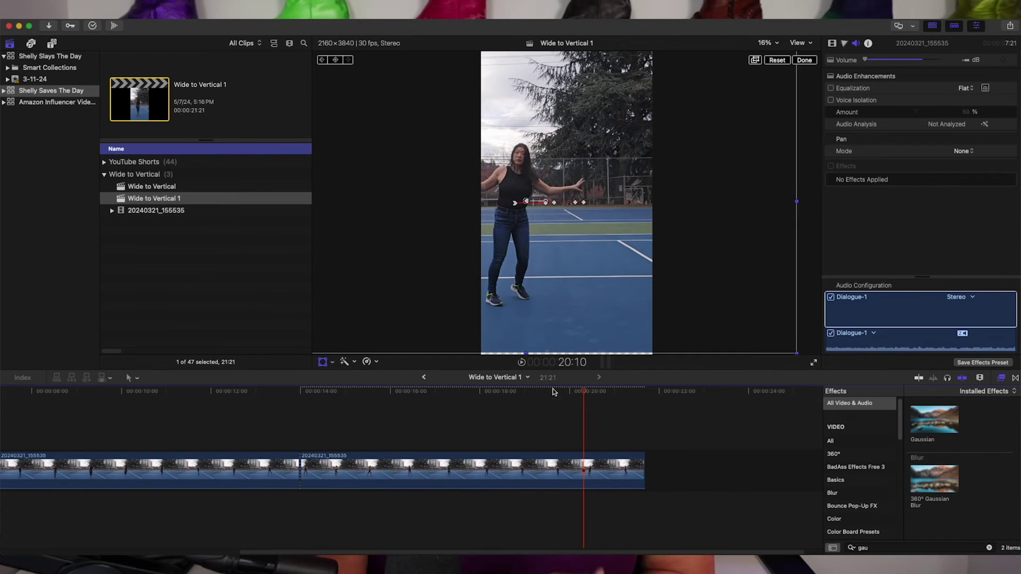
- Nudge the second clip rightward around 20:01 to bring the dancer nearer the centre, and play the result
left_click_drag(584, 395, 572, 394)
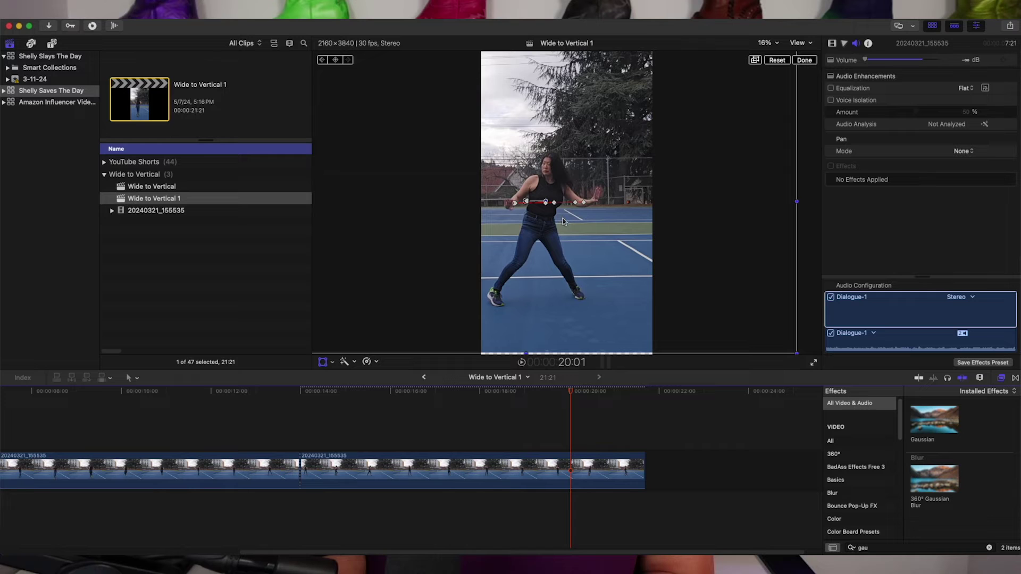
left_click_drag(562, 227, 568, 224)
key("space")
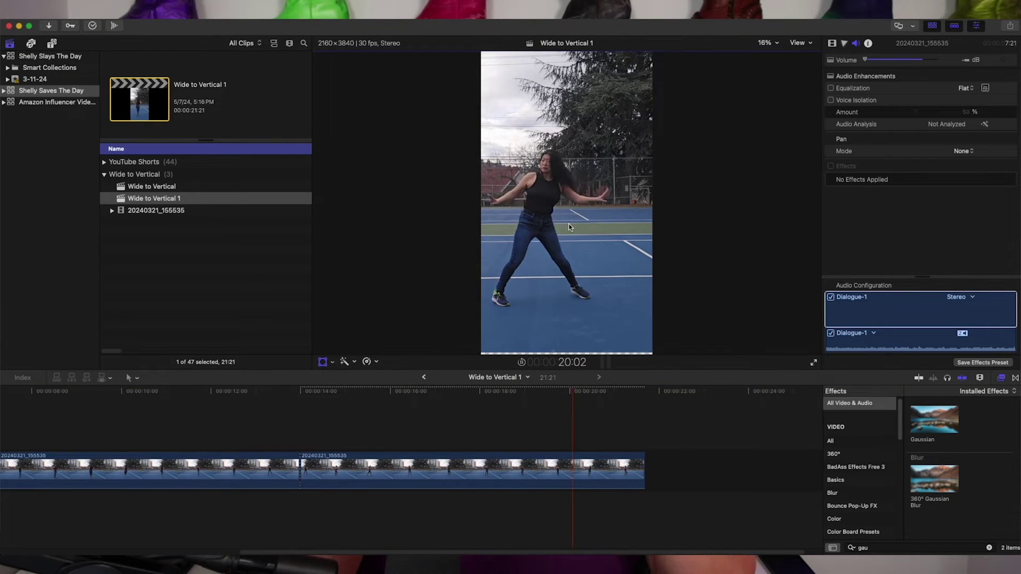
key("space")
left_click_drag(611, 281, 627, 280)
left_click(541, 420)
key("space")
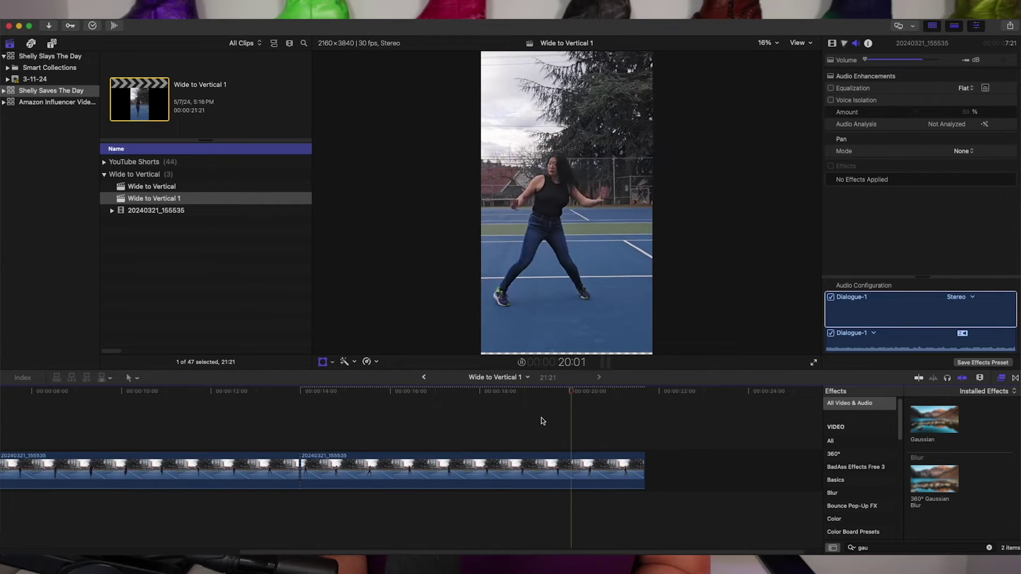
- Play back the second clip from about 20:01 to check the reframing
key("space")
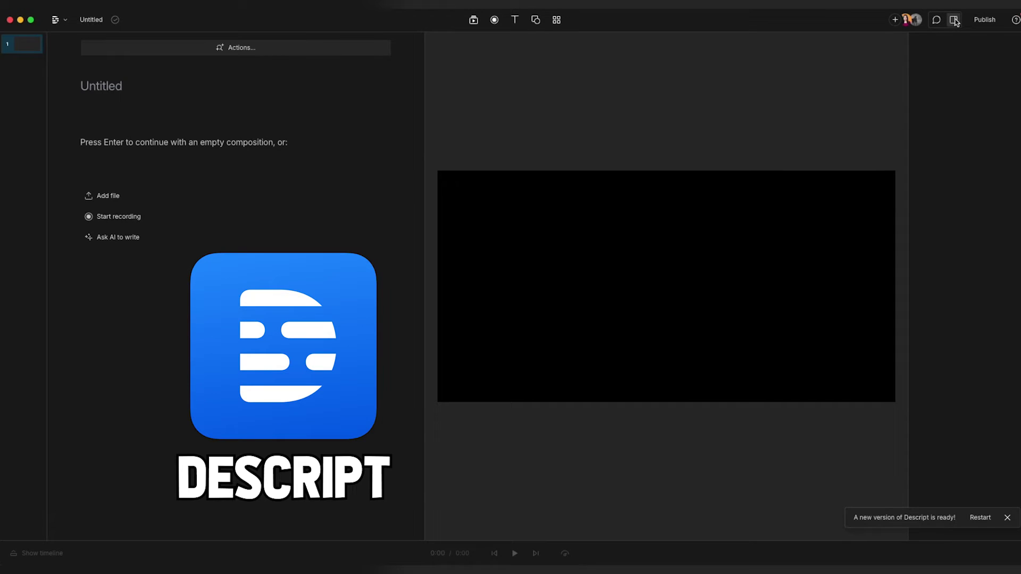
- Switch to Descript, set the empty composition to Portrait 9:16 and add the tennis-court dance video file
left_click(1006, 518)
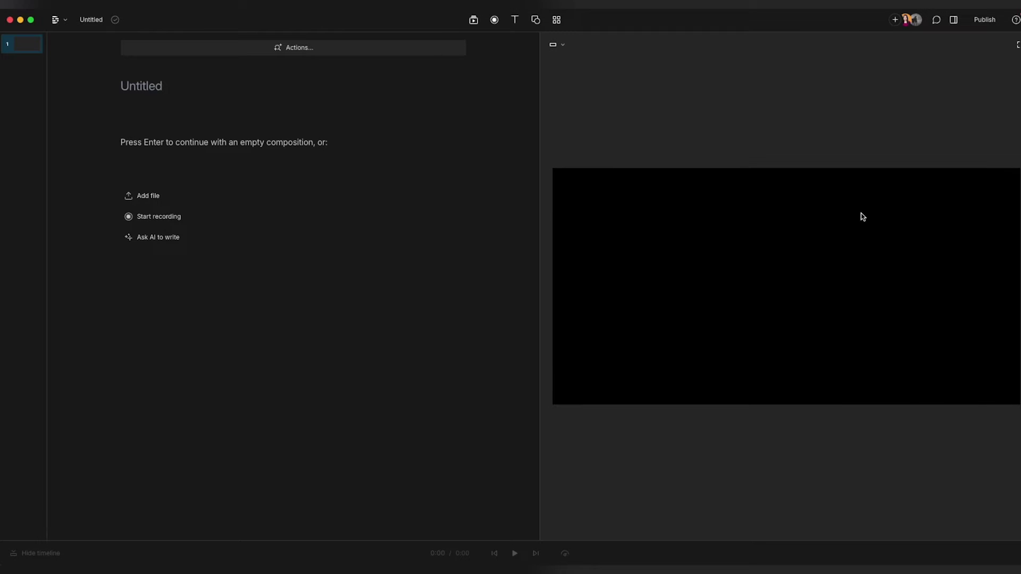
left_click(556, 47)
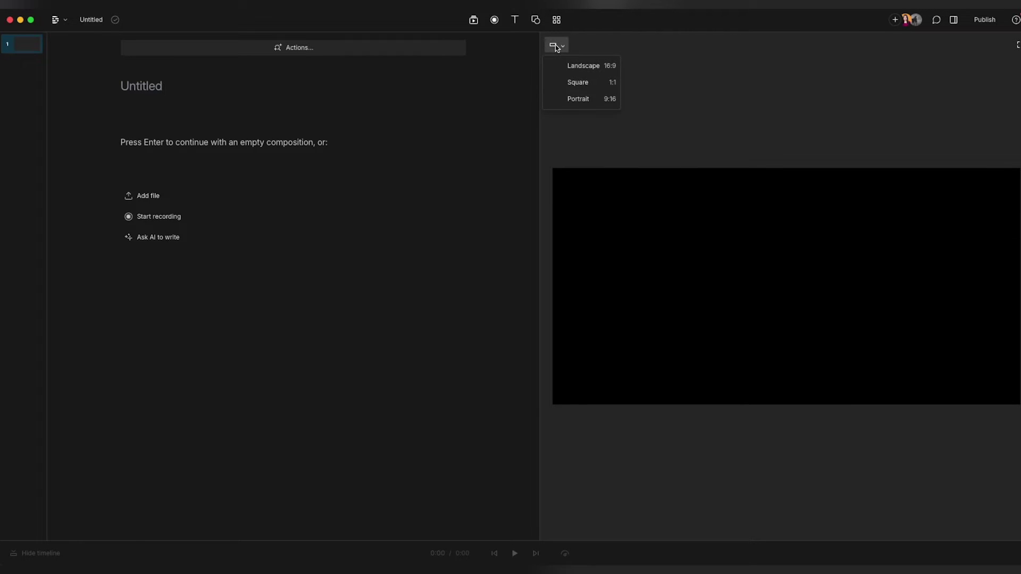
left_click(571, 102)
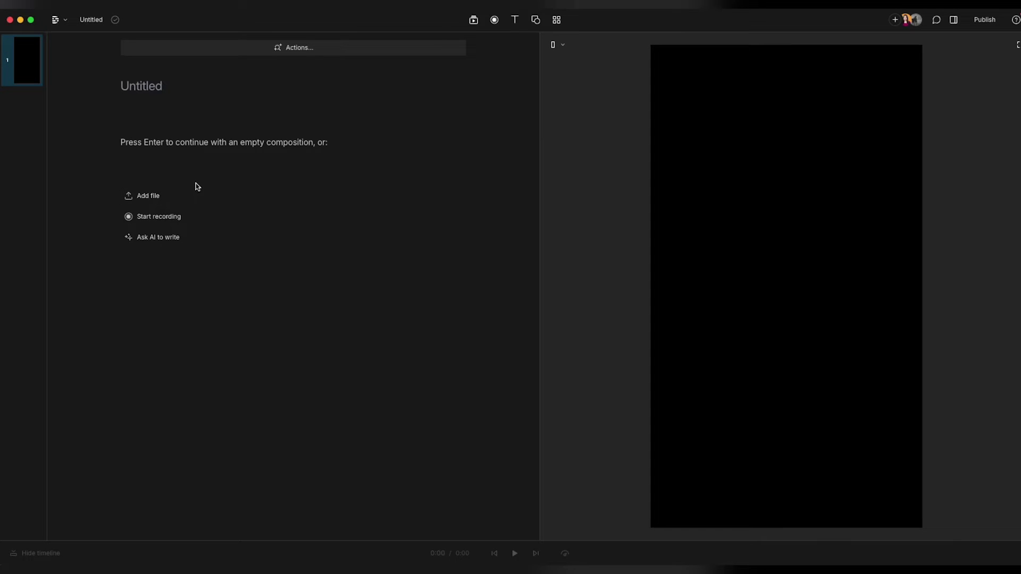
left_click(150, 198)
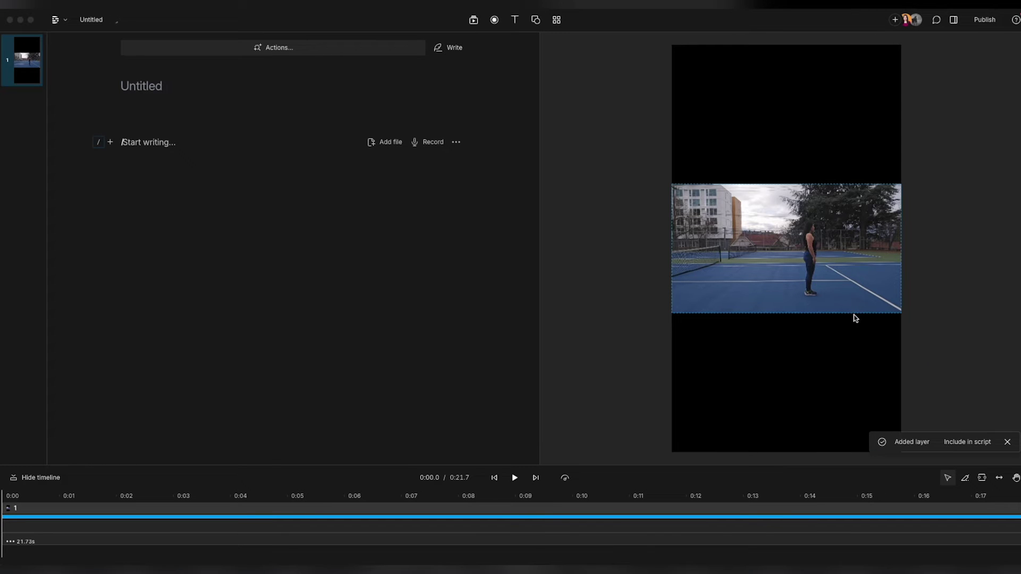
- Enlarge and reposition the video layer so it overfills the portrait canvas's width, and move the playhead to 0:11.4
left_click_drag(901, 313, 1013, 436)
left_click_drag(973, 376, 1016, 425)
left_click_drag(884, 300, 868, 281)
left_click_drag(392, 505, 658, 500)
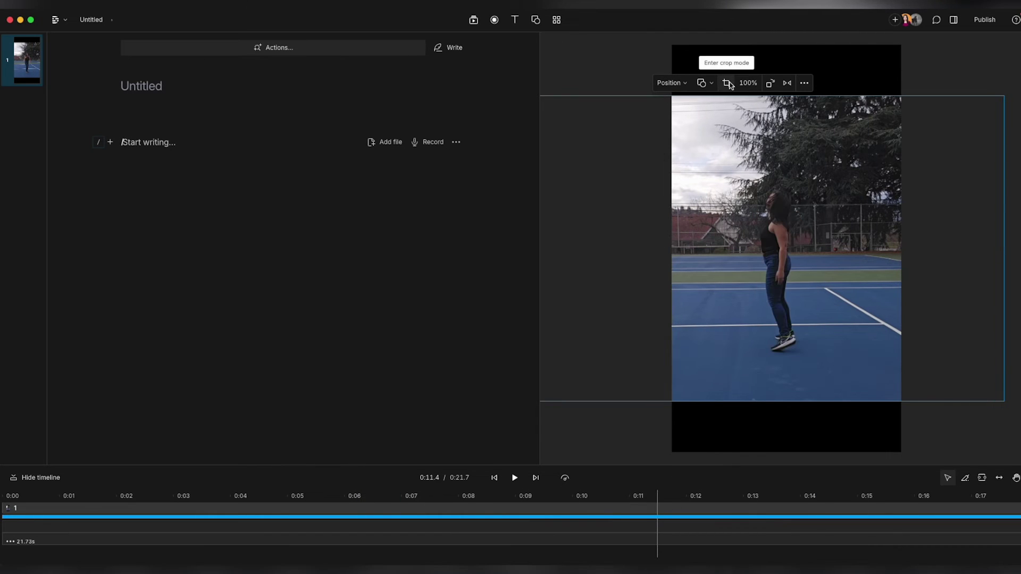
- Enter crop mode for the video layer to view its crop frame, and leave it without cropping
left_click(726, 82)
left_click(992, 82)
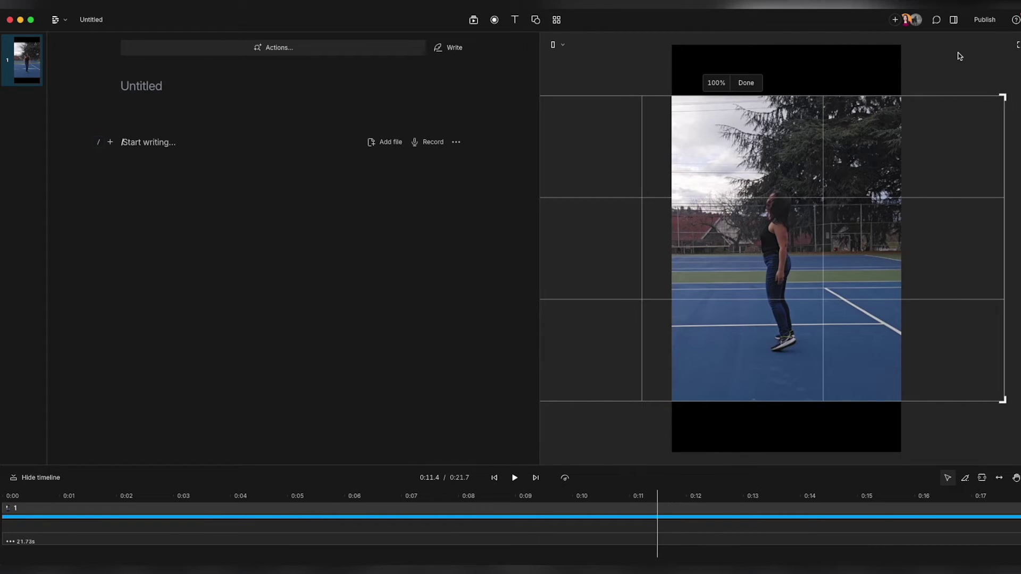
left_click(746, 82)
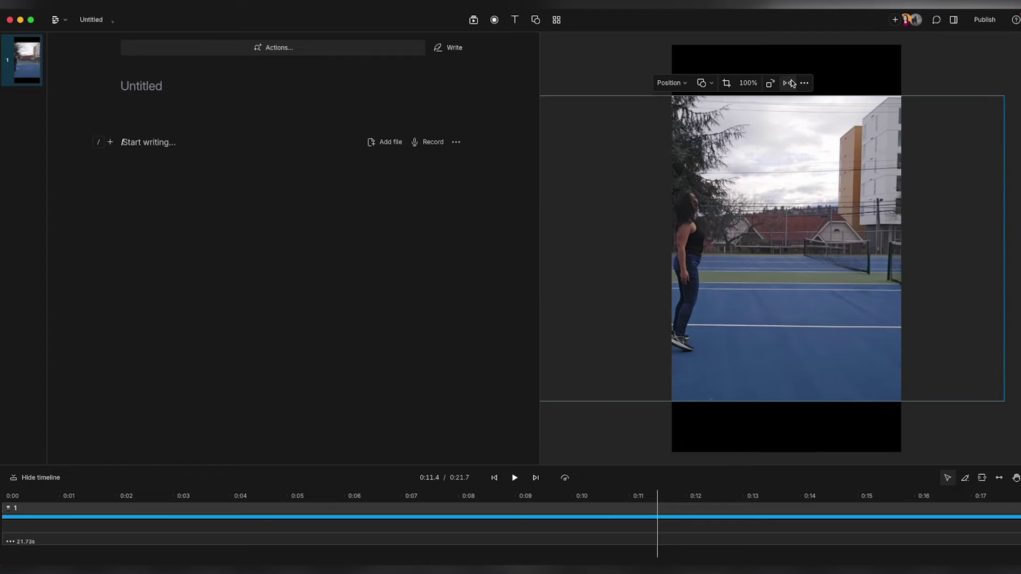